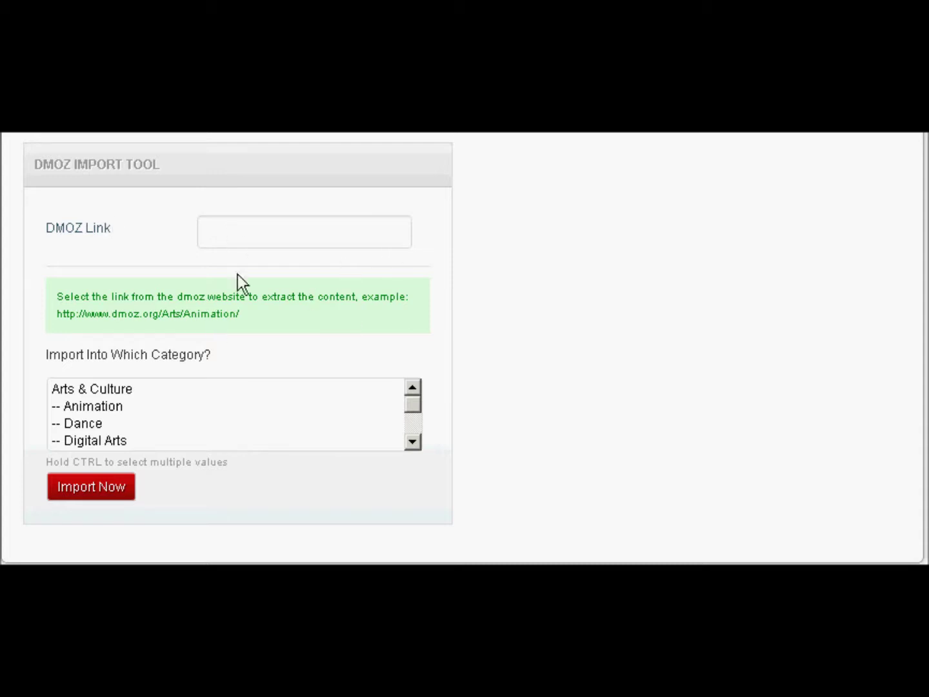
# Step: Import listings from the dmoz Society/Religion_and_Spirituality/Community URL into the 'test seeding' category
pyautogui.doubleClick(231, 232)
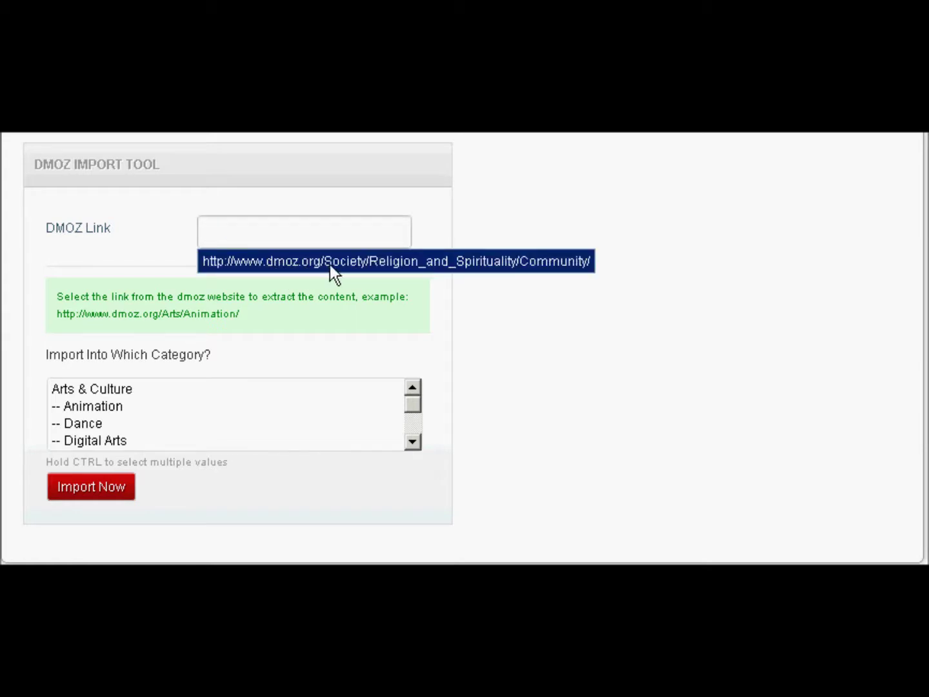
pyautogui.click(530, 266)
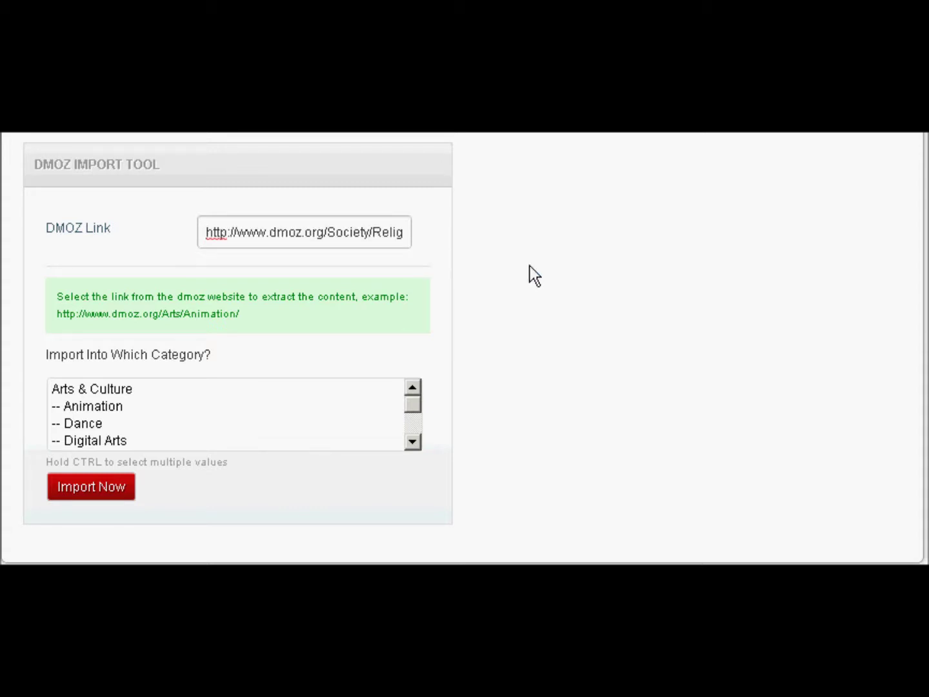
pyautogui.moveTo(417, 405); pyautogui.dragTo(421, 431)
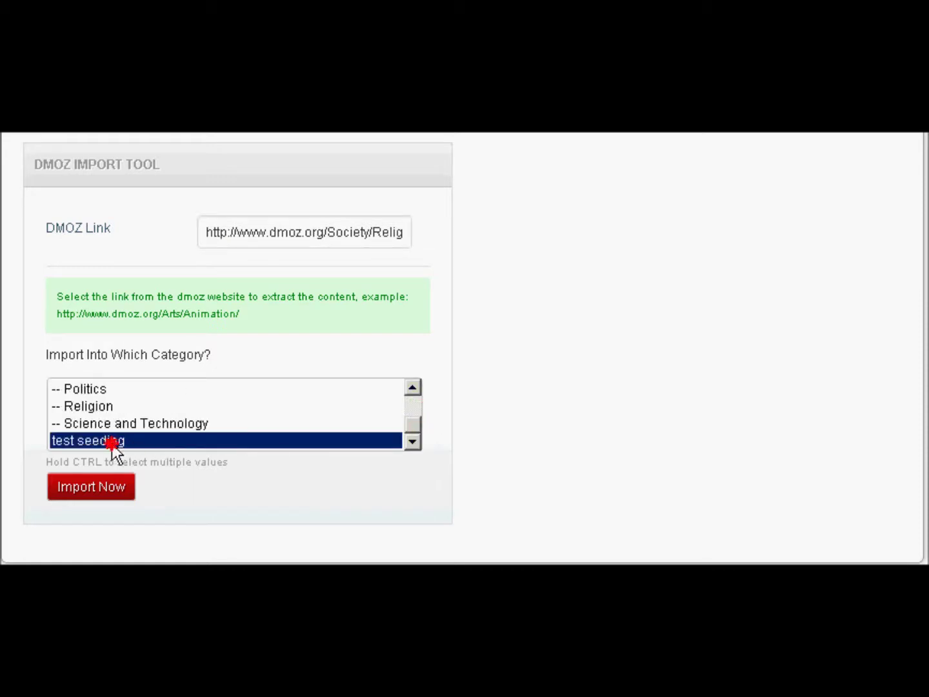
pyautogui.click(111, 487)
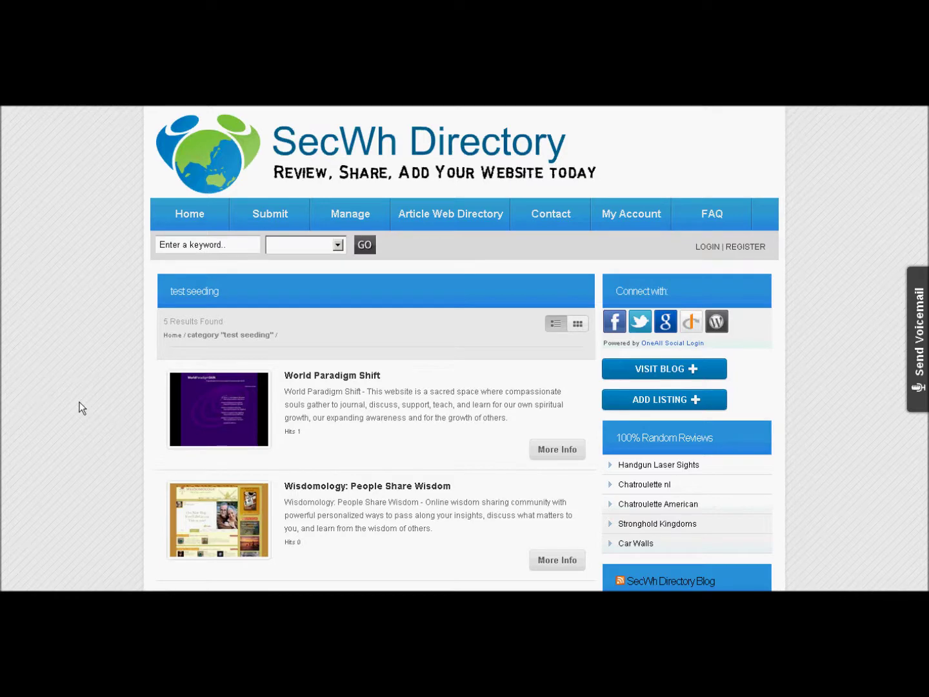
pyautogui.scroll(-1, 82, 408)
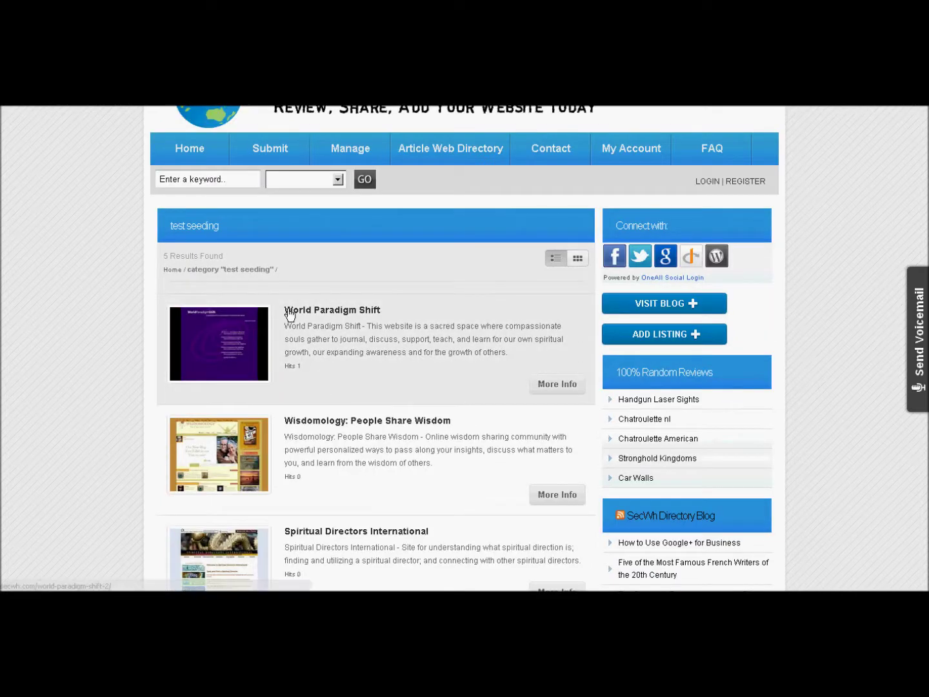
pyautogui.moveTo(285, 326)
pyautogui.mouseDown()
pyautogui.moveTo(324, 342)
pyautogui.moveTo(509, 353)
pyautogui.mouseUp()
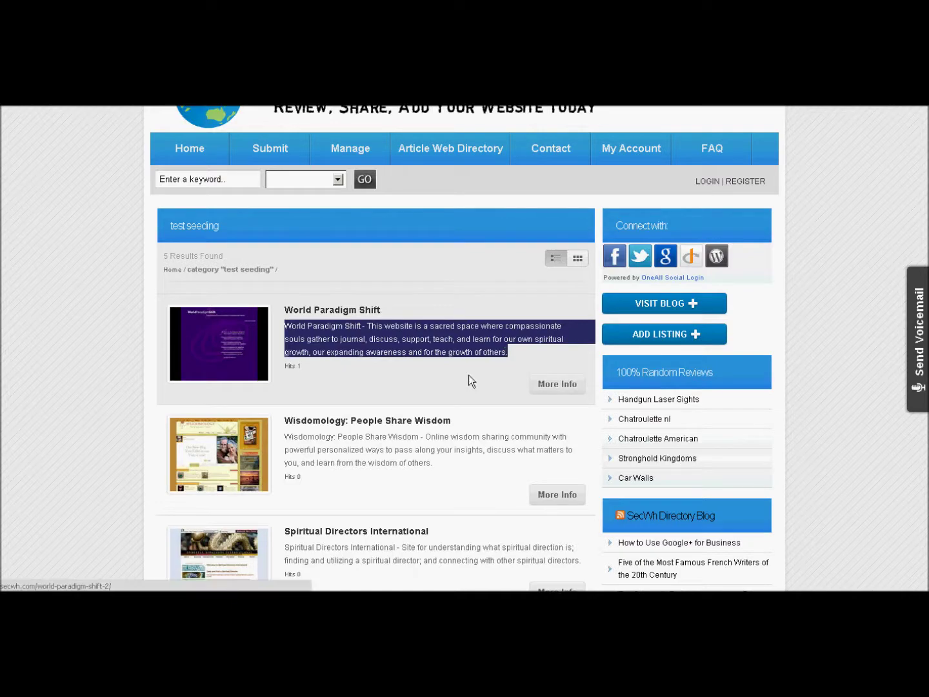
pyautogui.scroll(-1, 98, 381)
pyautogui.scroll(-1, 99, 381)
pyautogui.scroll(-1, 99, 380)
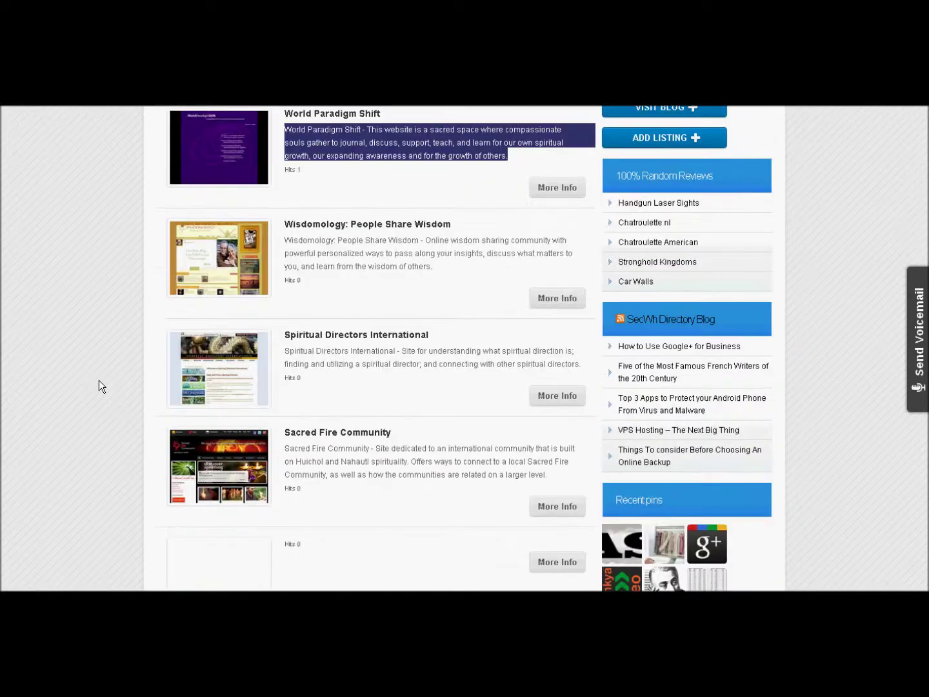
pyautogui.scroll(-1, 98, 385)
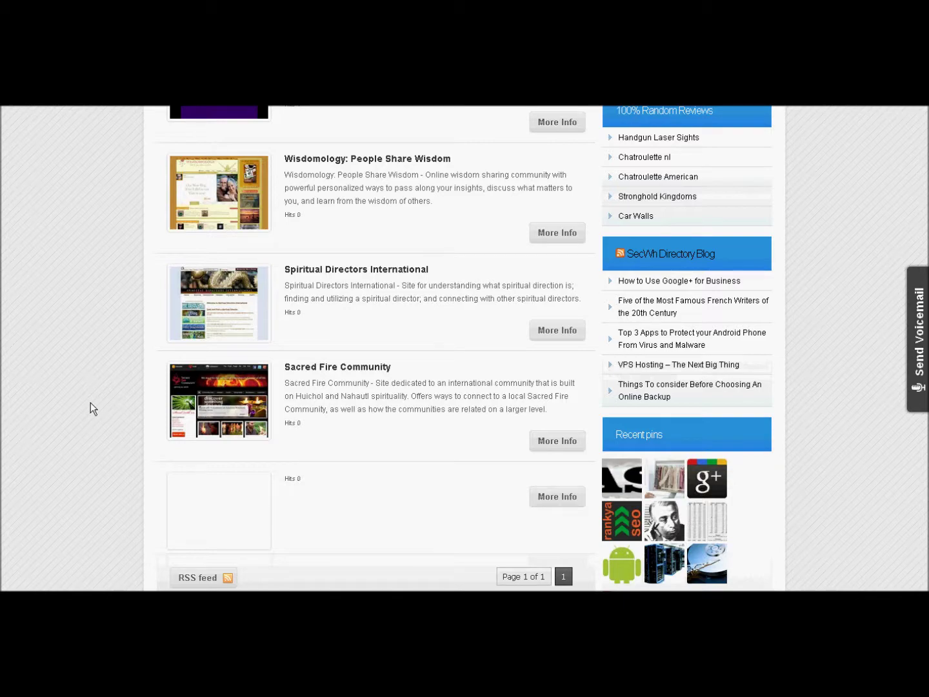
pyautogui.scroll(-1, 107, 414)
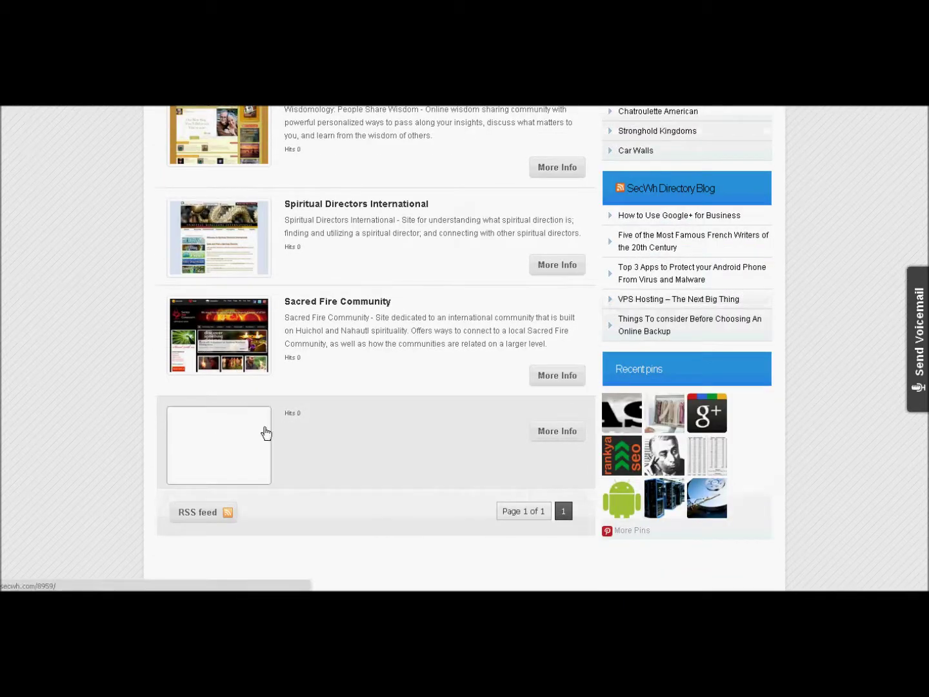
pyautogui.scroll(1, 266, 433)
pyautogui.scroll(3, 330, 430)
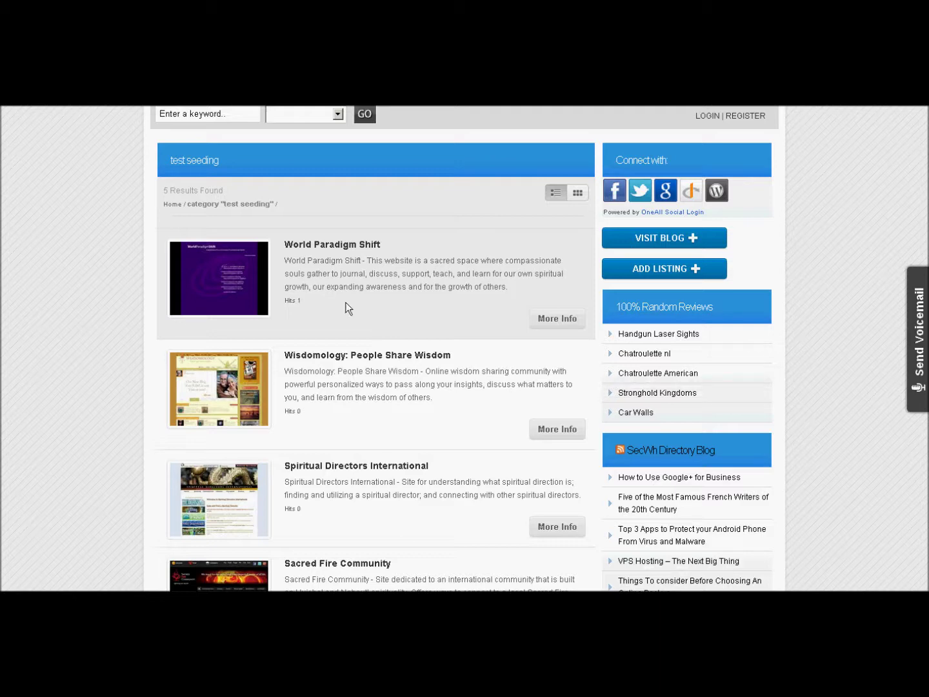
# Step: View the World Paradigm Shift details, then return to the older listings showing its 14-hit review
pyautogui.click(545, 321)
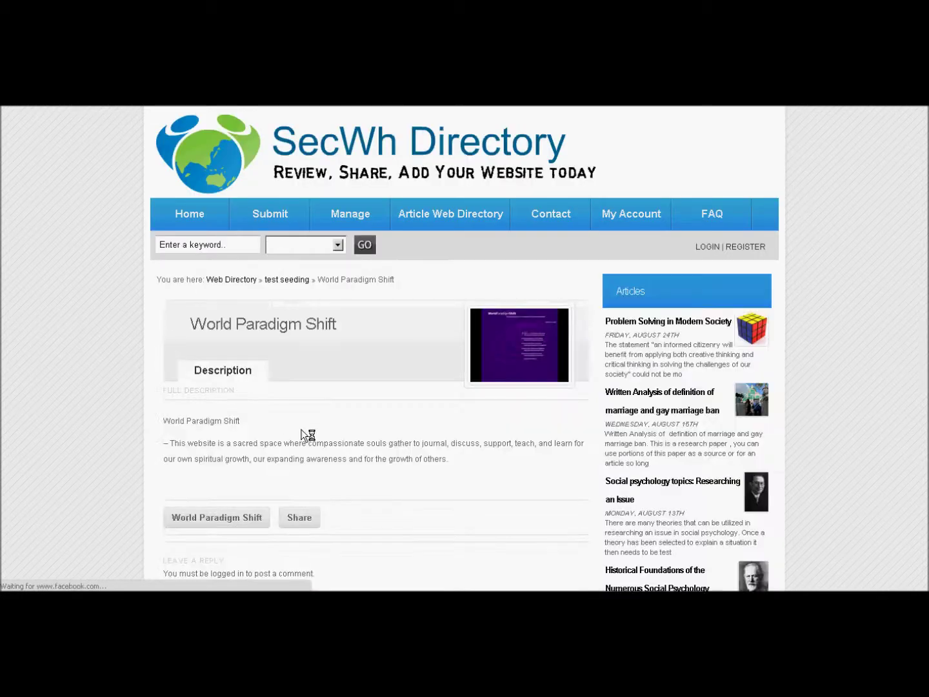
pyautogui.hotkey('alt', 'Left')
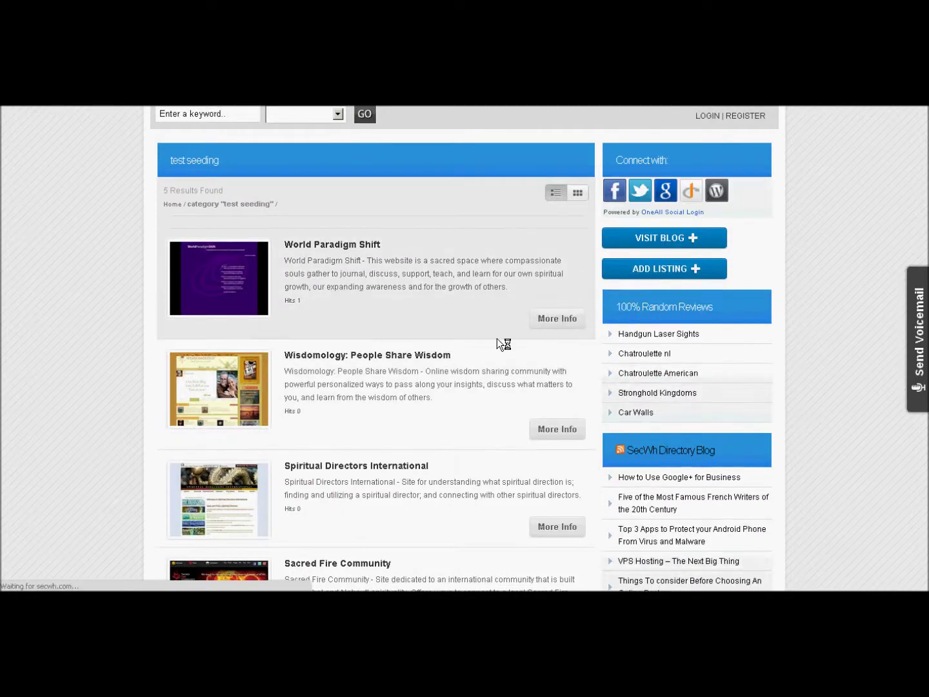
pyautogui.hotkey('alt', 'Right')
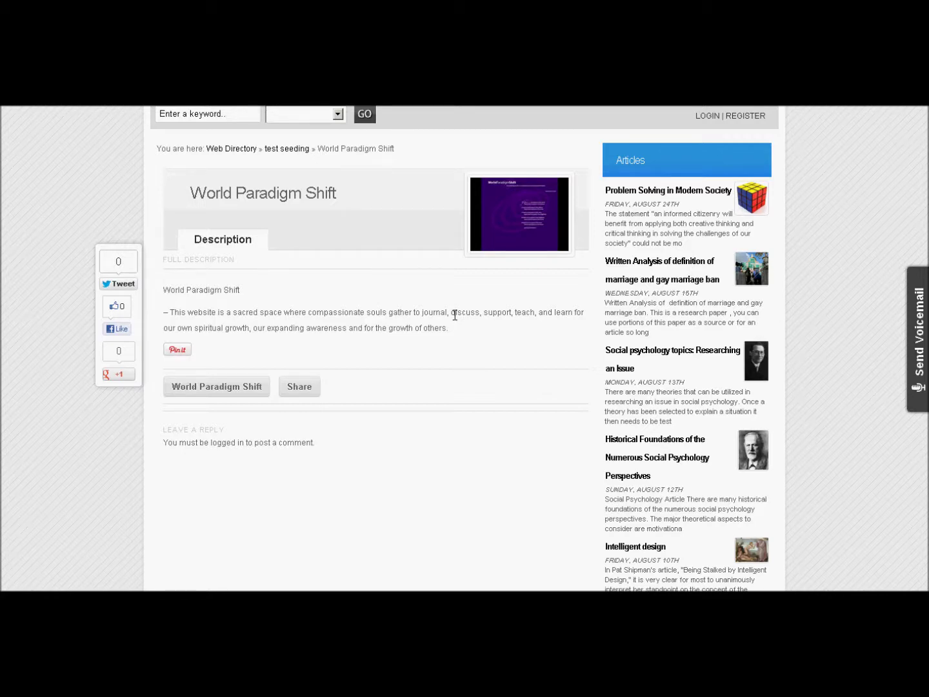
pyautogui.hotkey('alt', 'Left')
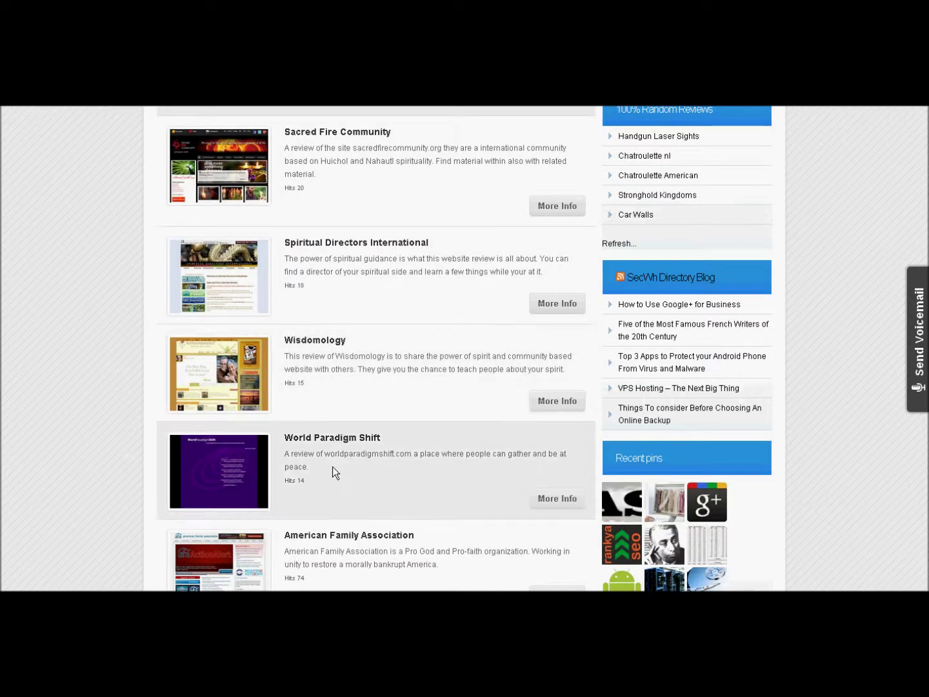
# Step: Highlight World Paradigm Shift's original 'be at peace' review, then open its More Info page
pyautogui.moveTo(288, 452); pyautogui.dragTo(317, 466)
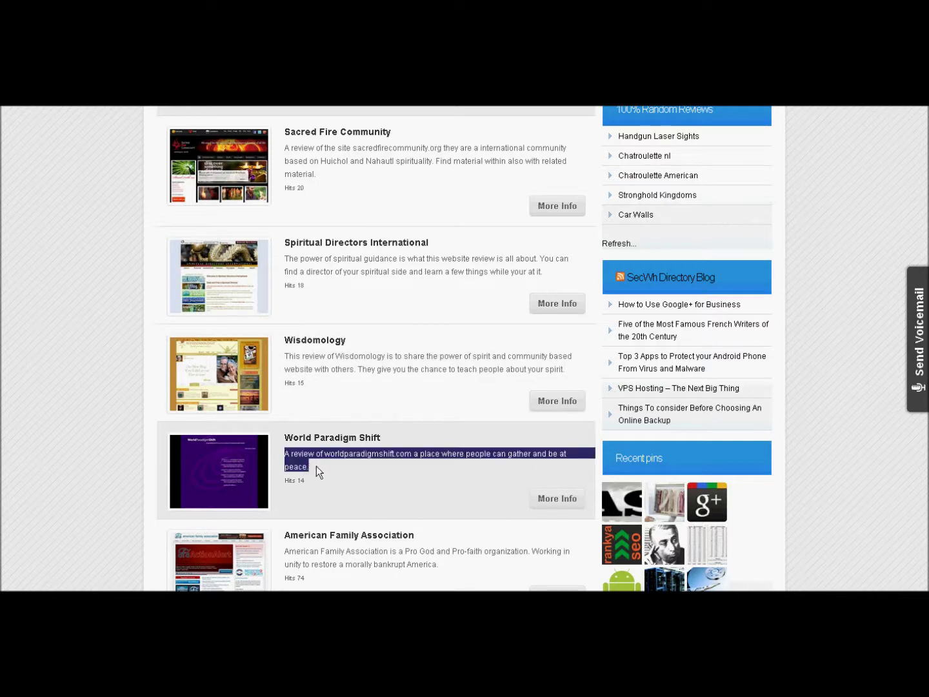
pyautogui.click(318, 467)
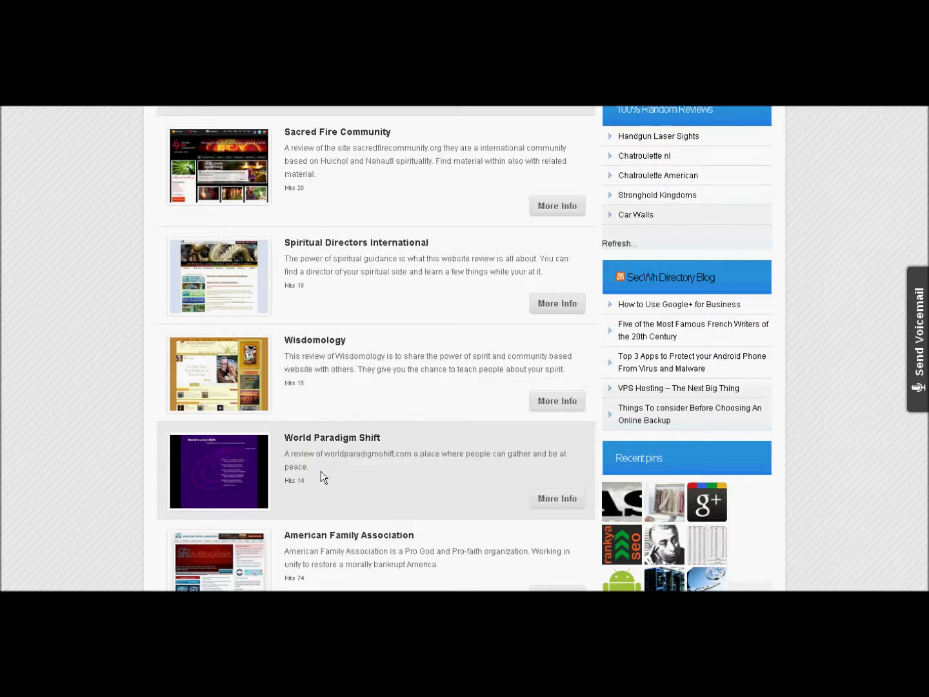
pyautogui.click(546, 500)
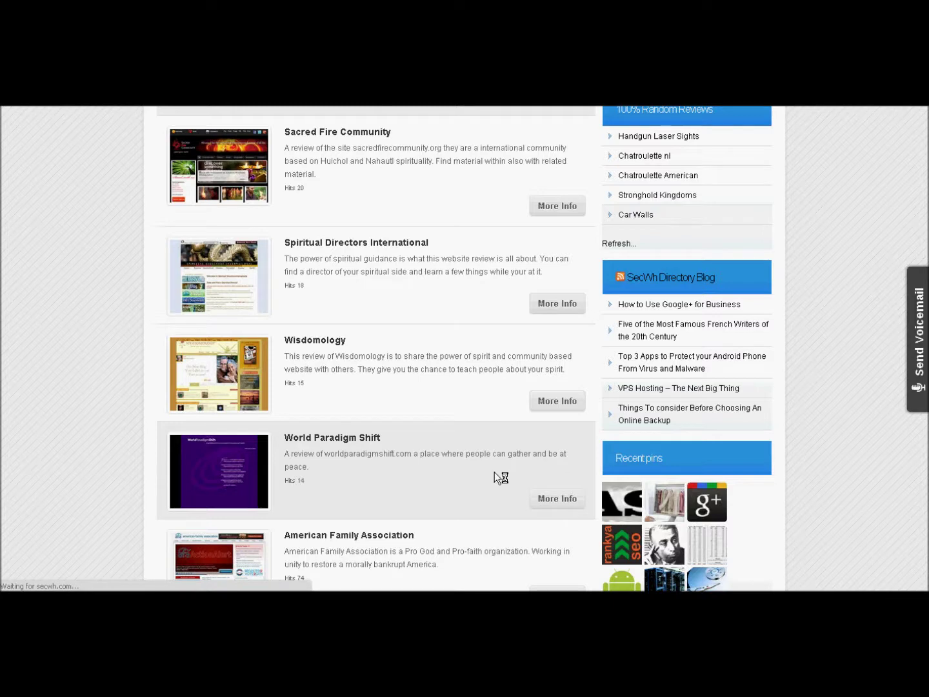
# Step: Review World Paradigm Shift's rewritten description, related articles and tags on its detail page
pyautogui.scroll(-1, 494, 472)
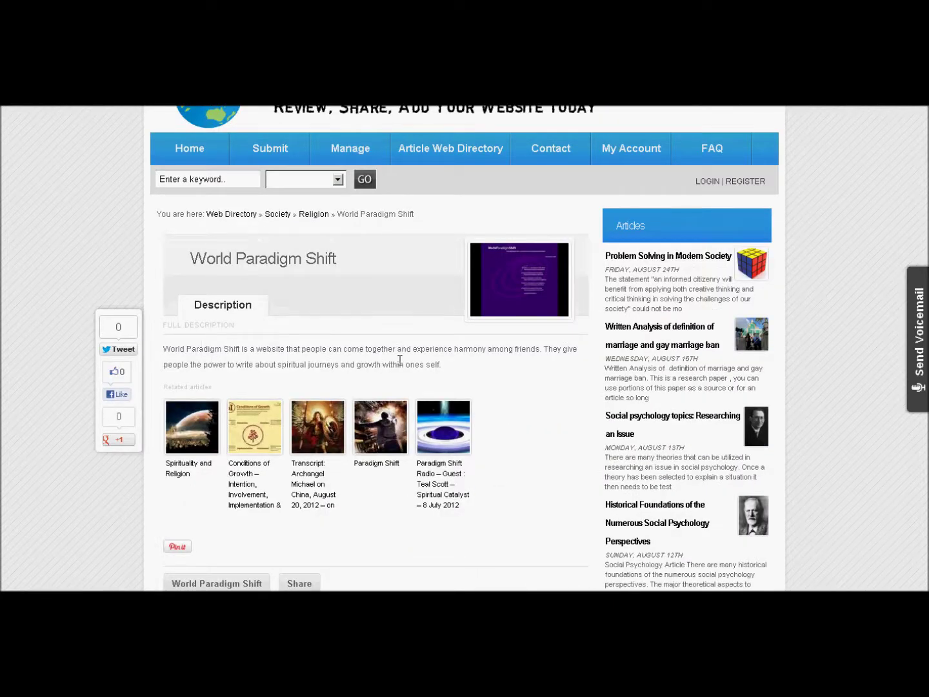
pyautogui.moveTo(452, 371); pyautogui.dragTo(191, 349)
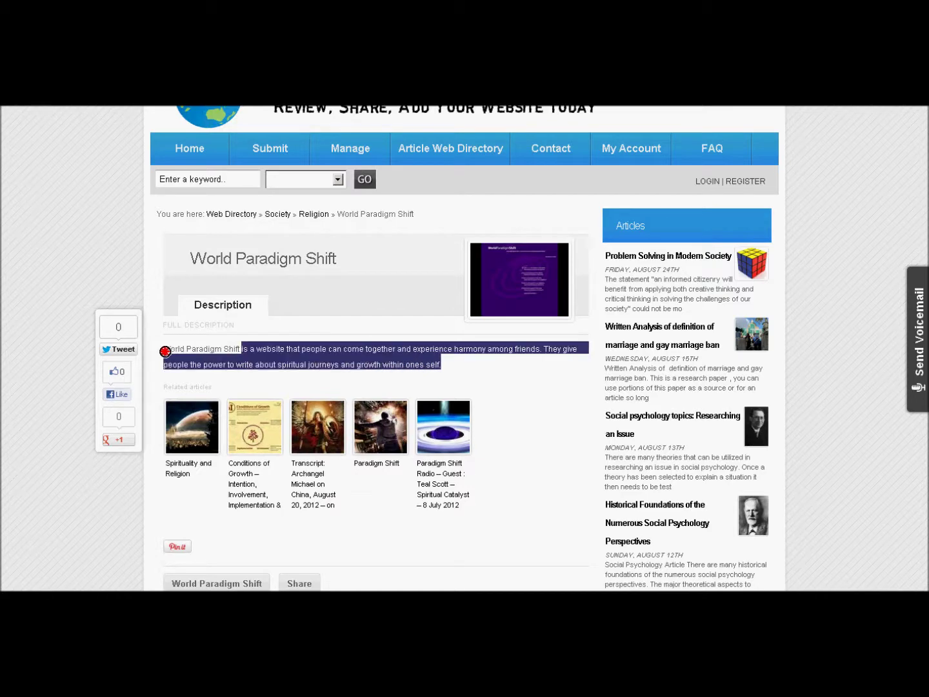
pyautogui.click(170, 349)
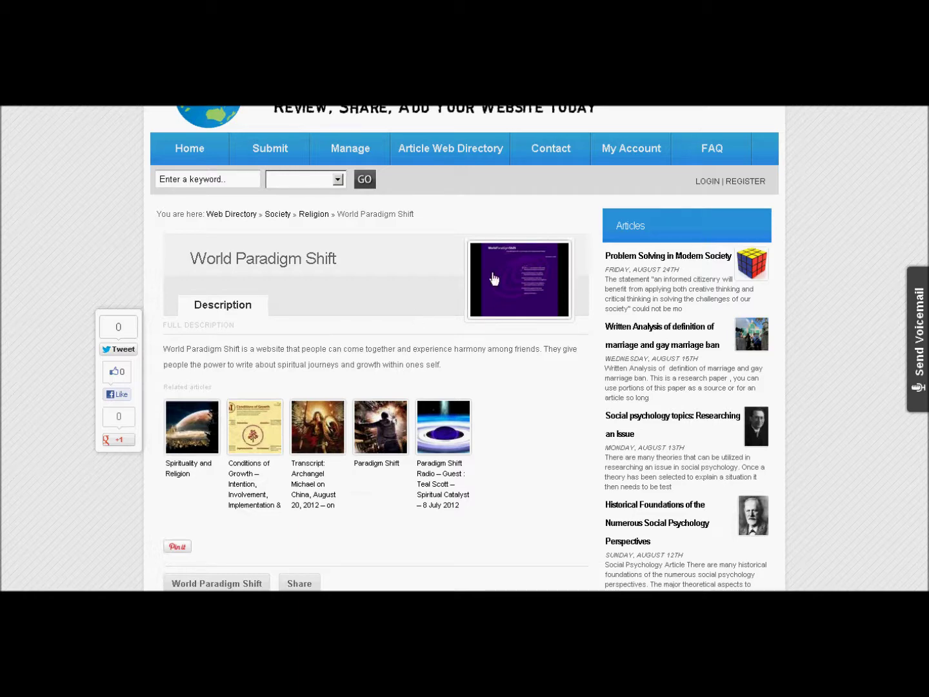
pyautogui.scroll(-2, 383, 382)
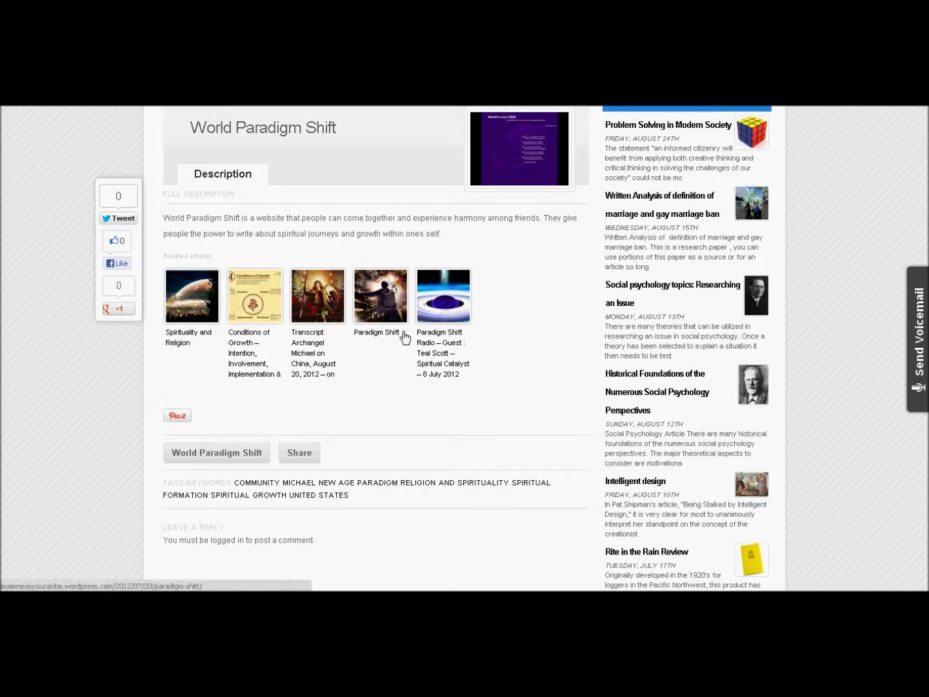
pyautogui.scroll(-1, 490, 394)
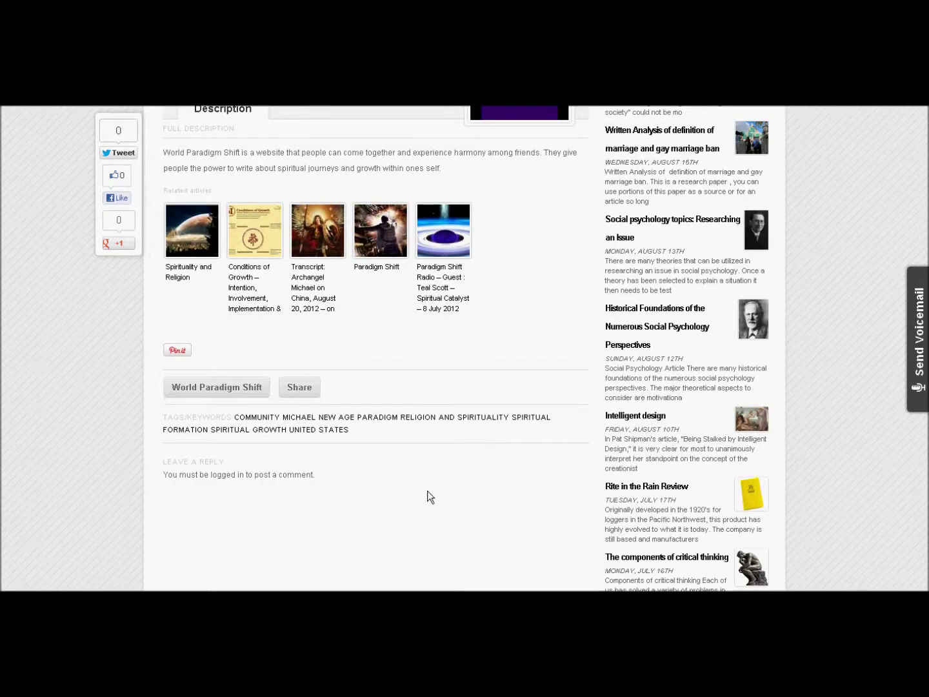
pyautogui.scroll(3, 508, 408)
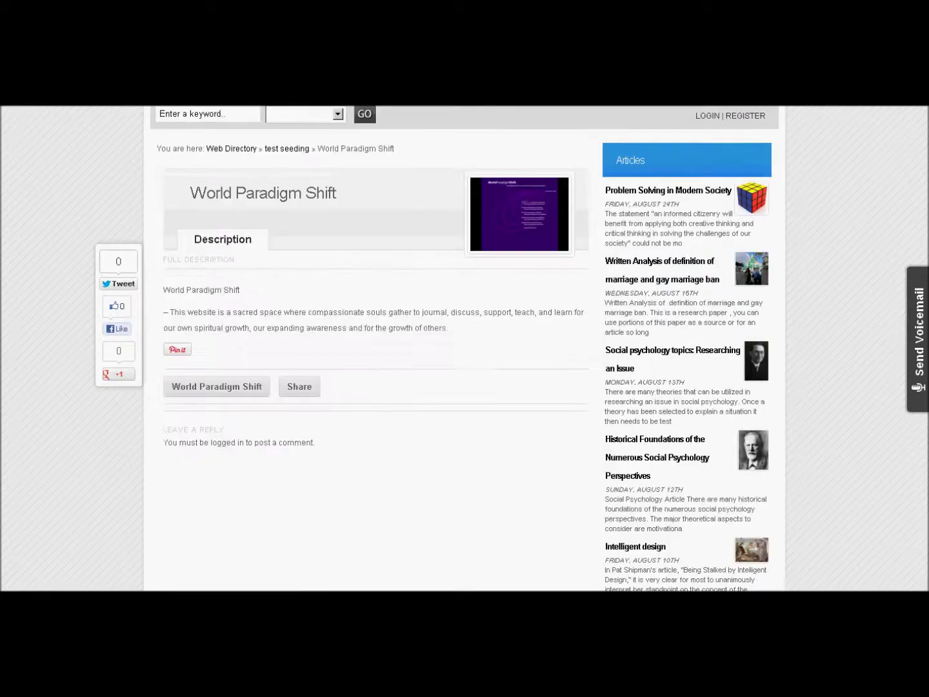
# Step: Return to the 'test seeding' category and scroll through its imported results
pyautogui.scroll(3, 367, 392)
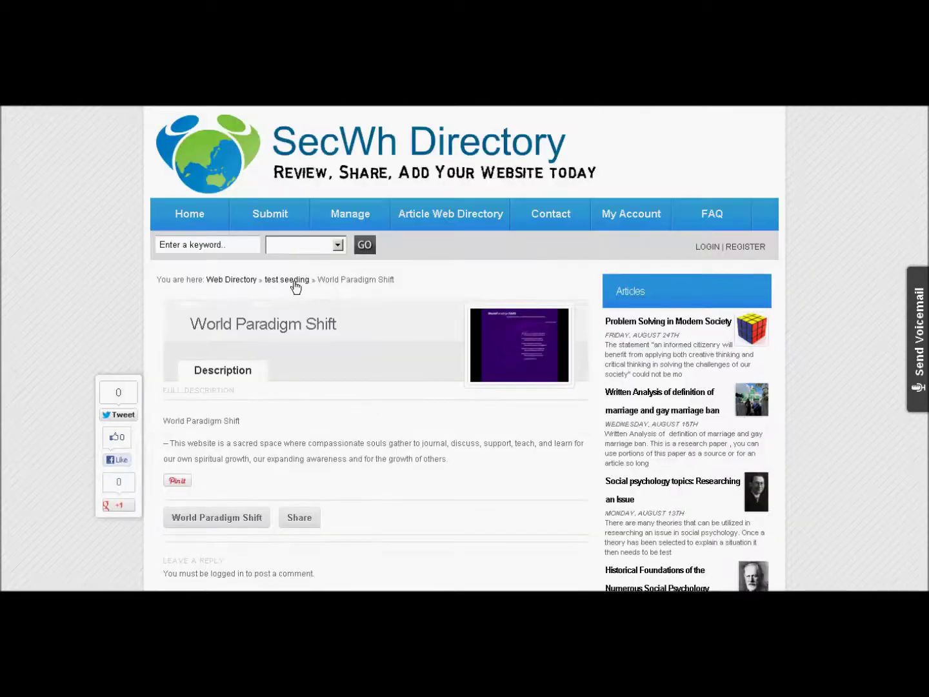
pyautogui.click(294, 281)
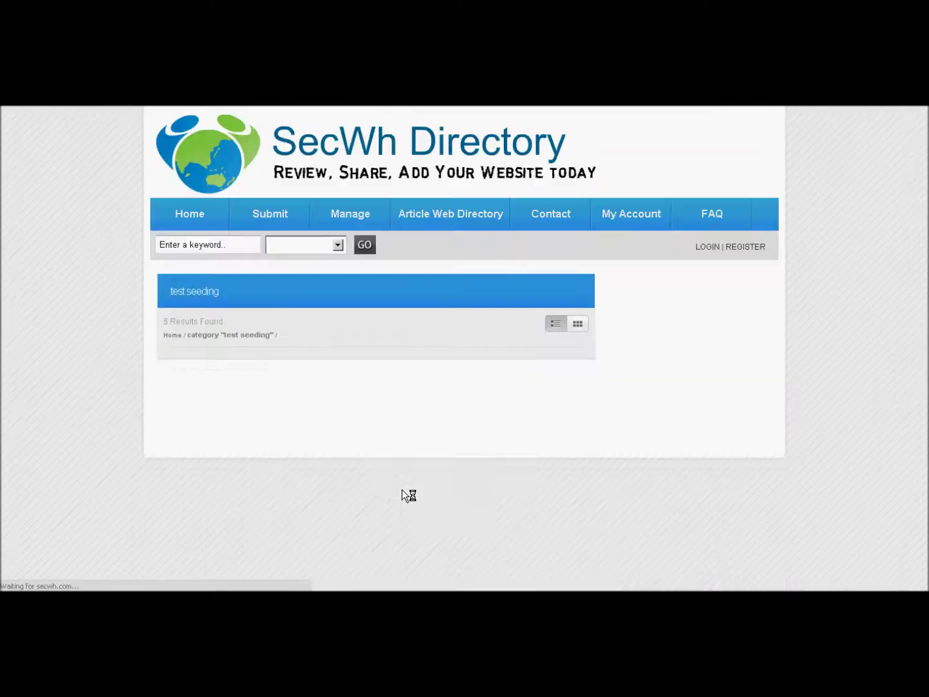
pyautogui.scroll(-2, 418, 494)
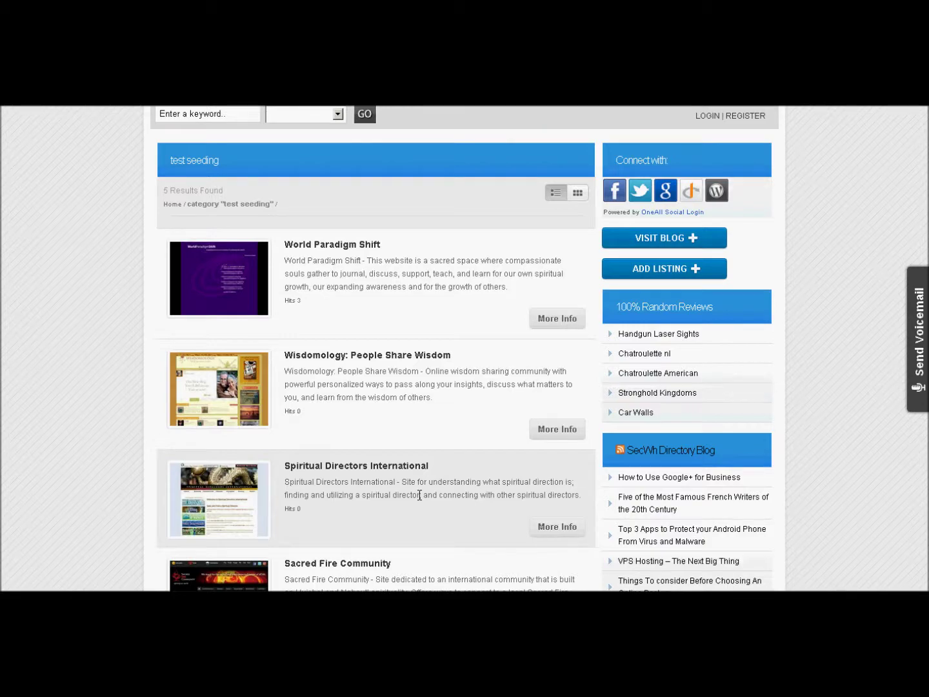
pyautogui.scroll(-1, 420, 495)
pyautogui.scroll(-2, 353, 464)
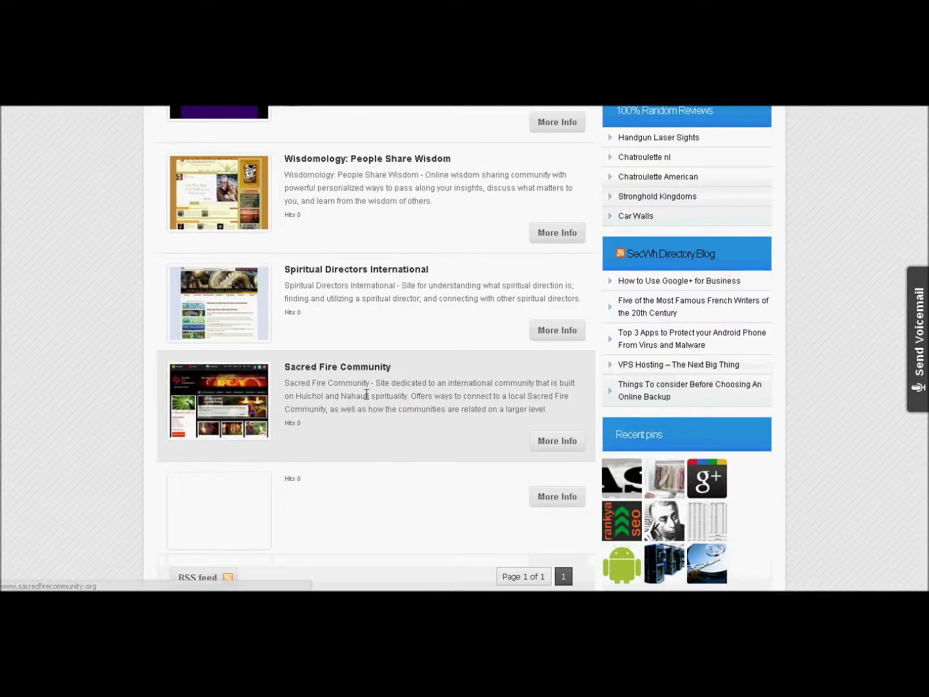
pyautogui.scroll(2, 334, 260)
# Step: Open World Paradigm Shift and highlight its original description about harmony and spiritual journeys
pyautogui.click(309, 246)
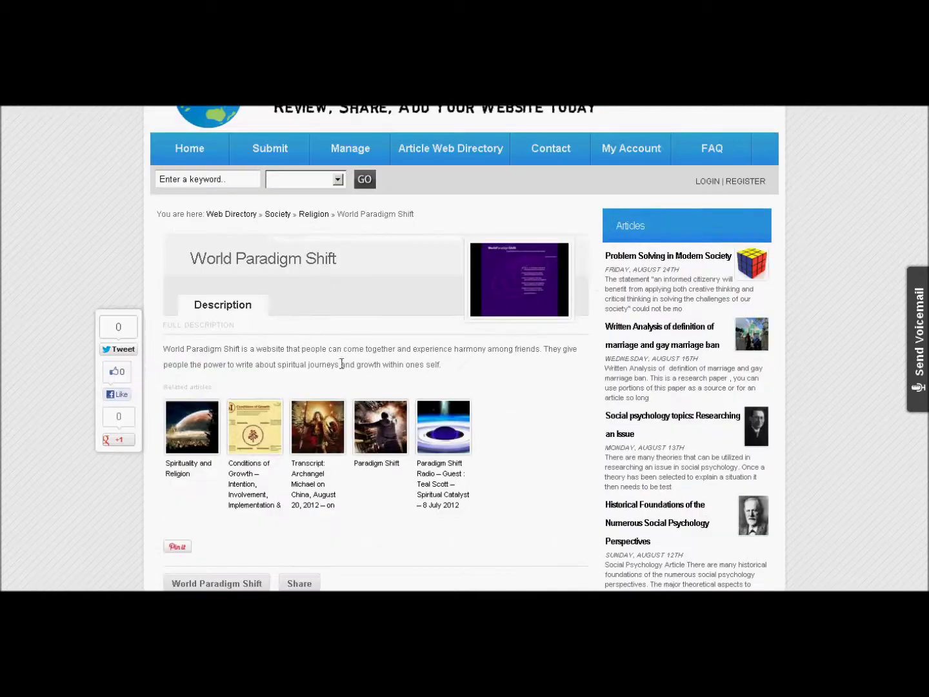
pyautogui.moveTo(448, 368); pyautogui.dragTo(155, 347)
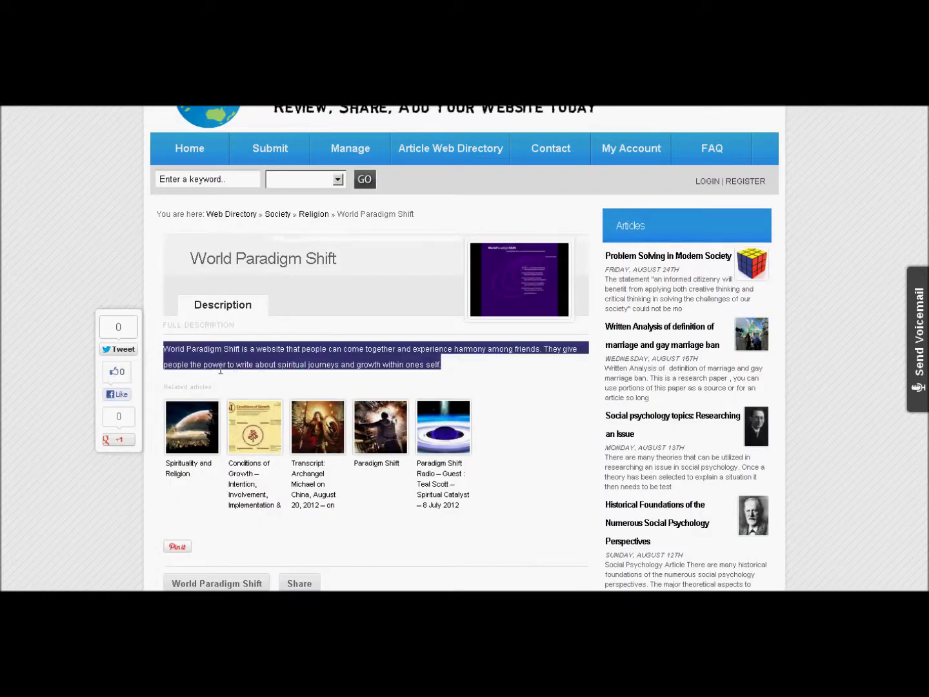
pyautogui.click(454, 369)
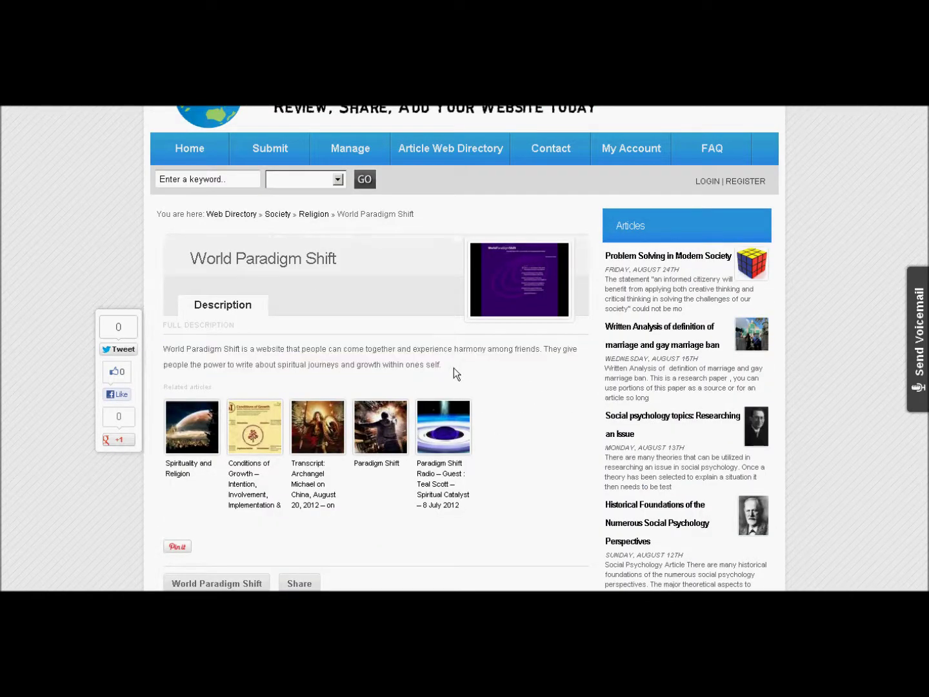